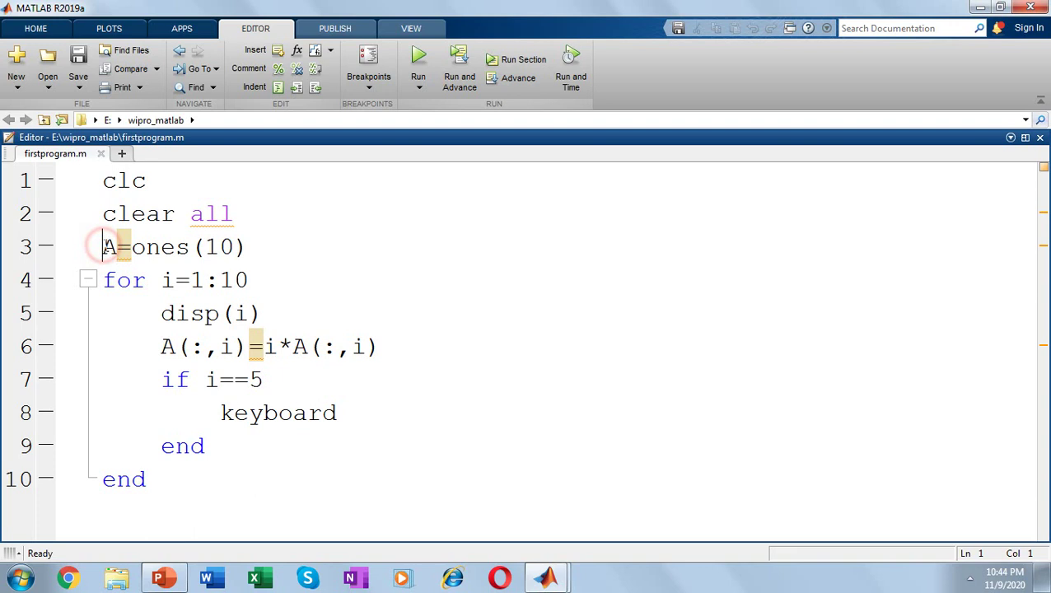
{"action": "left_click_drag", "start_coordinate": [102, 247], "coordinate": [265, 242]}
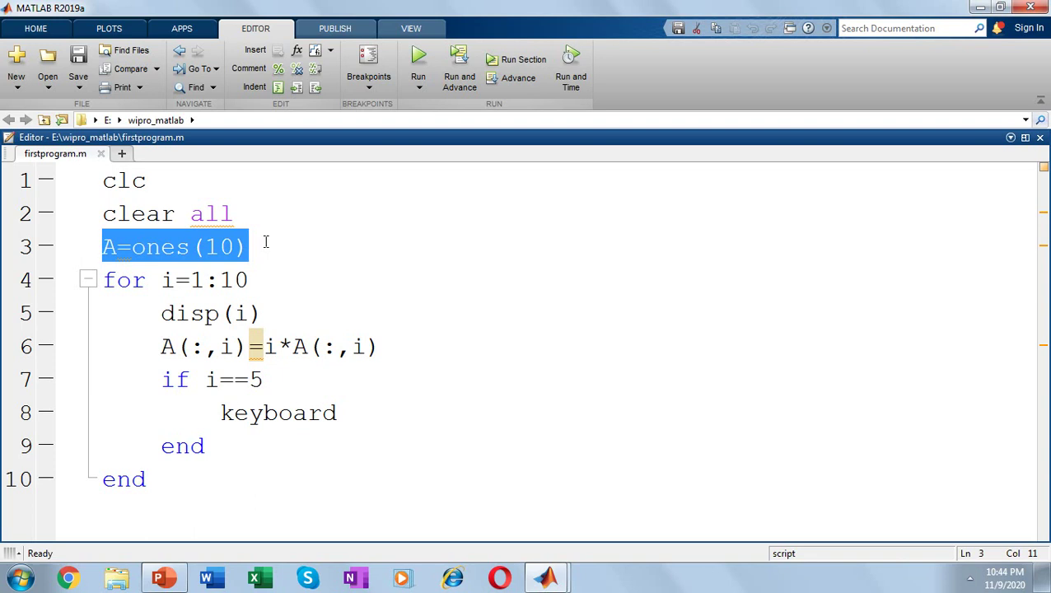
{"action": "left_click_drag", "start_coordinate": [159, 281], "coordinate": [250, 281]}
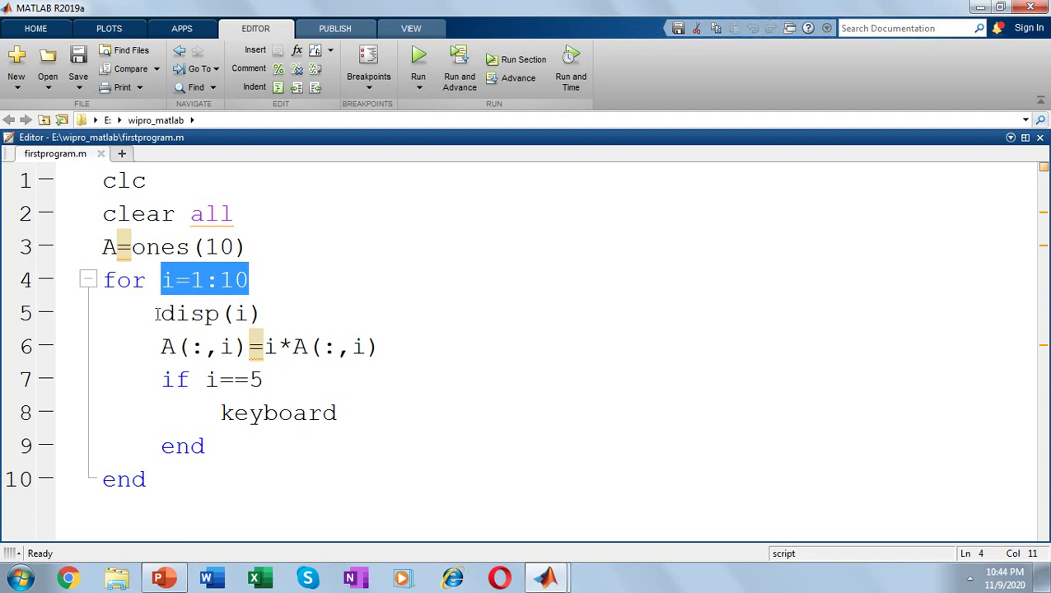
{"action": "left_click_drag", "start_coordinate": [159, 314], "coordinate": [263, 314]}
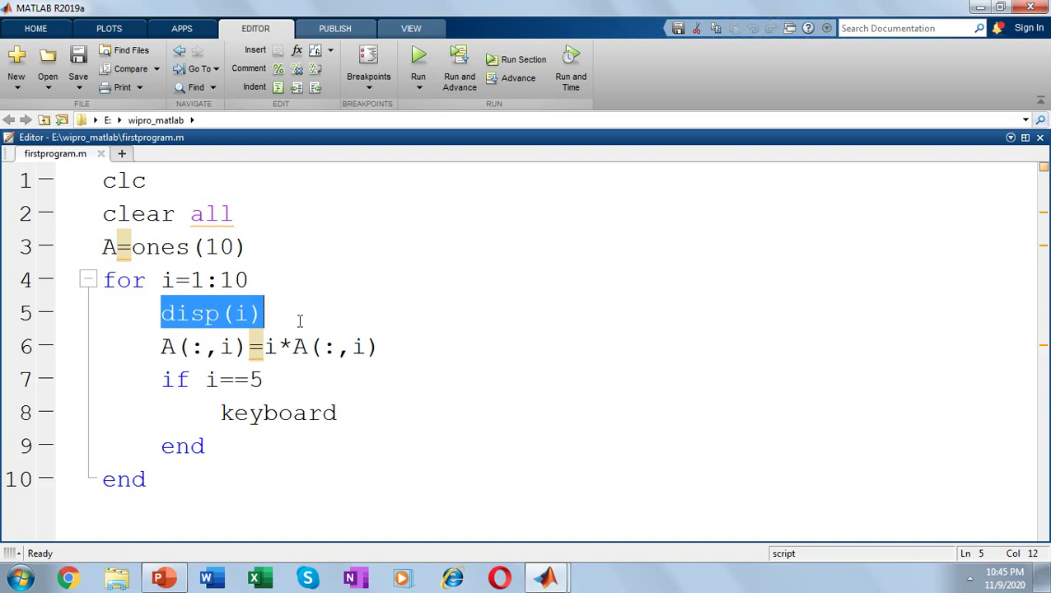
Step: Run firstprogram.m with F5 so it pauses at the keyboard line with a K>> prompt
{"action": "key", "text": "F5"}
{"action": "left_click", "coordinate": [396, 512]}
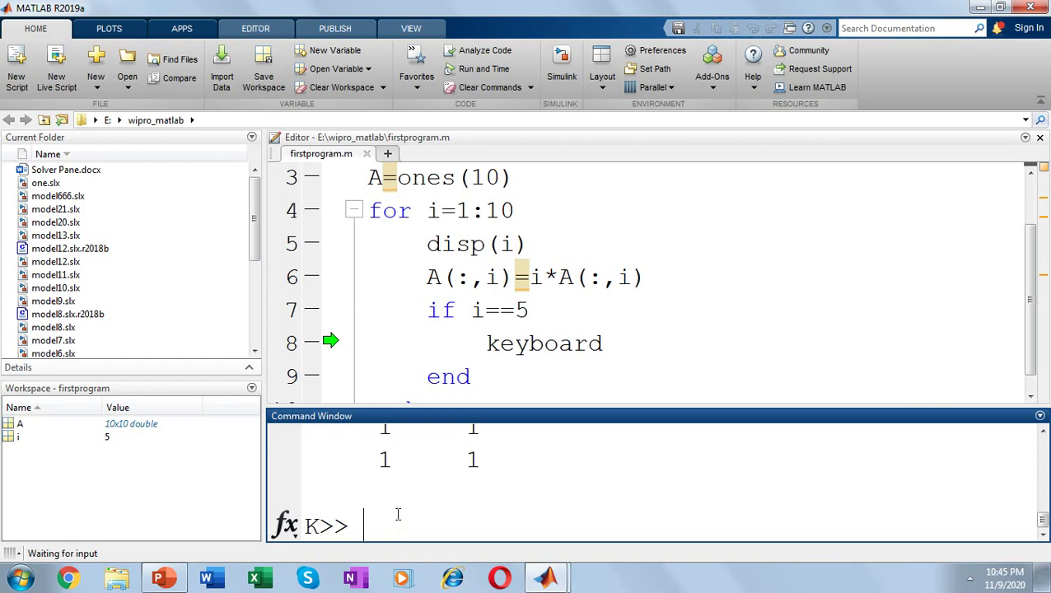
{"action": "left_click_drag", "start_coordinate": [306, 526], "coordinate": [363, 528]}
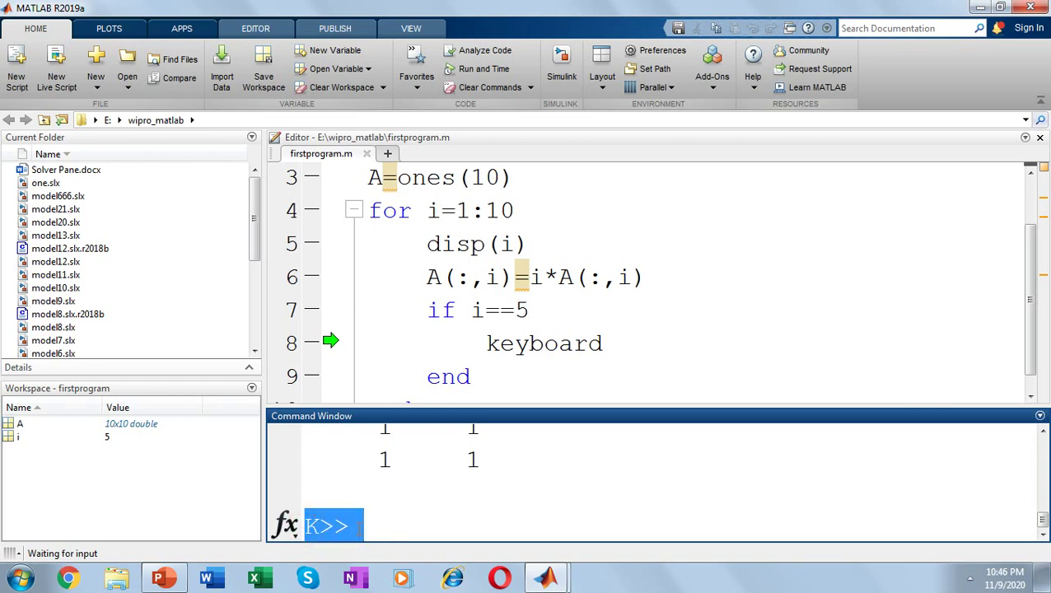
{"action": "left_click", "coordinate": [368, 528]}
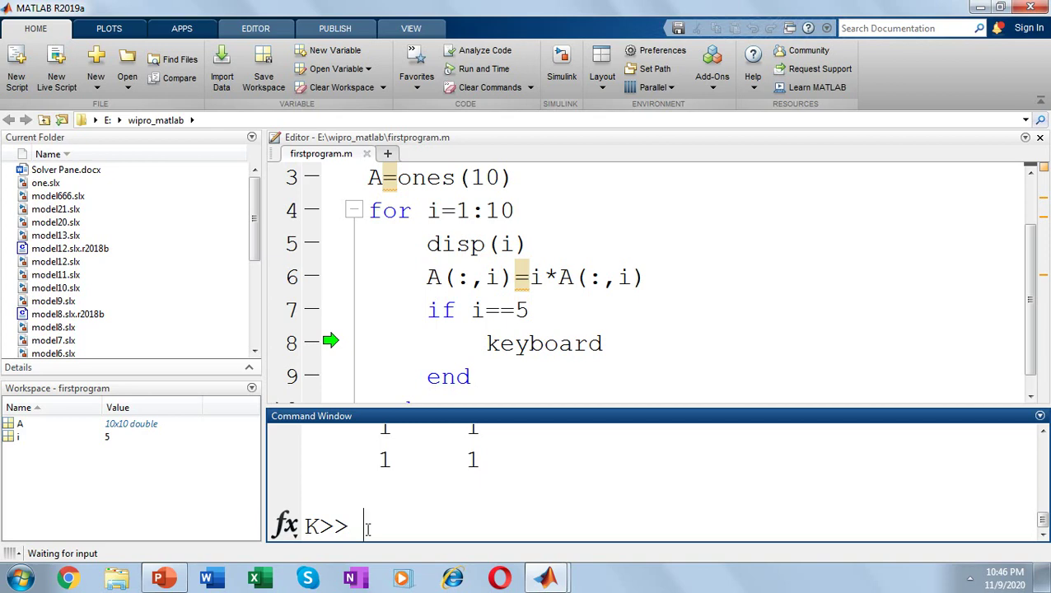
{"action": "type", "text": "A"}
{"action": "key", "text": "BackSpace"}
Step: Enter i at the K>> prompt to display its value, 5
{"action": "scroll", "coordinate": [1043, 522], "scroll_direction": "up", "scroll_amount": 1}
{"action": "mouse_move", "coordinate": [1043, 519]}
{"action": "left_mouse_down"}
{"action": "mouse_move", "coordinate": [1045, 499]}
{"action": "mouse_move", "coordinate": [1043, 522]}
{"action": "left_mouse_up"}
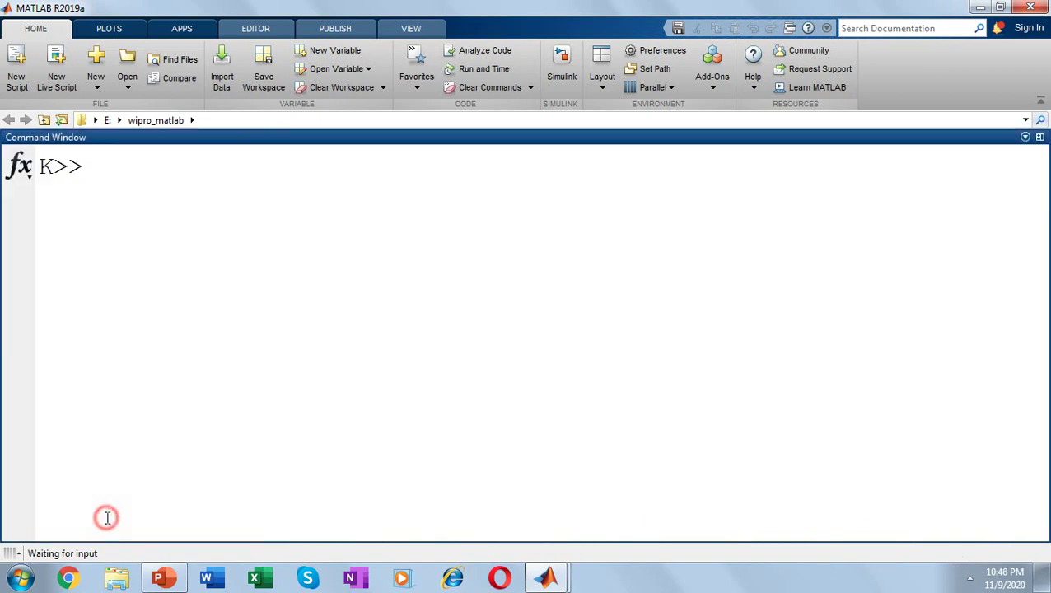
{"action": "type", "text": "i"}
{"action": "key", "text": "Return"}
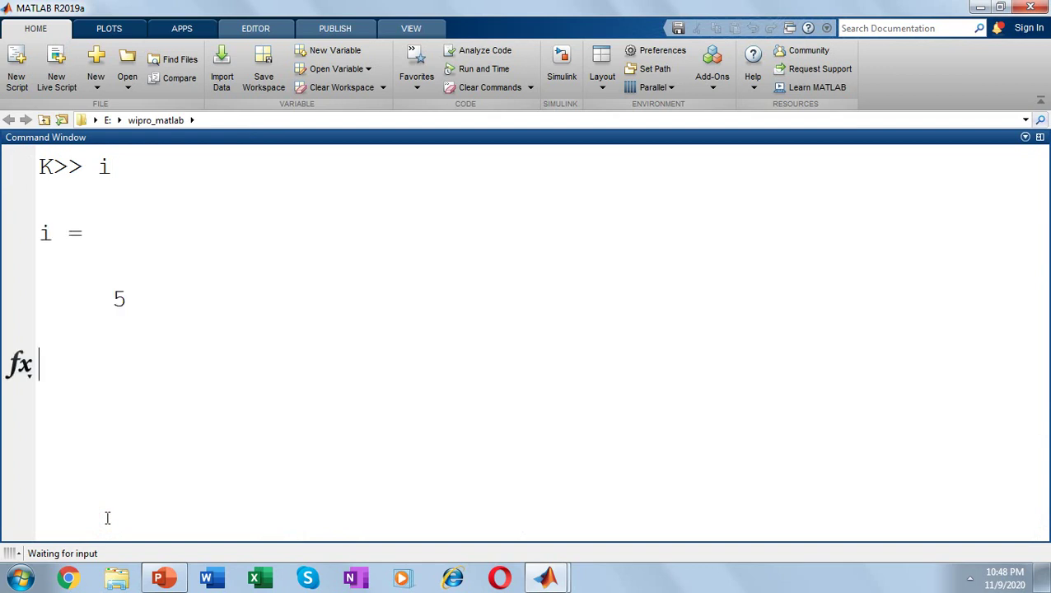